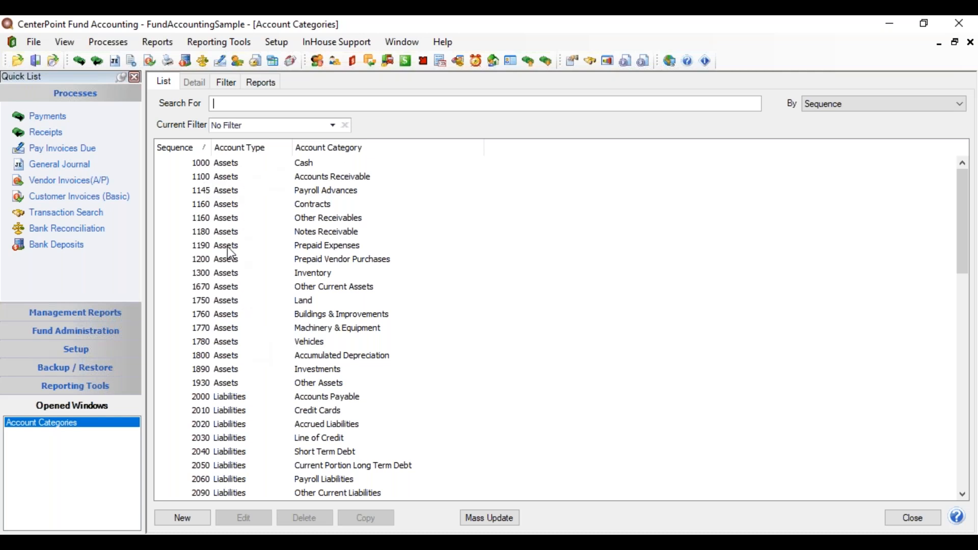
drag(961, 252, 955, 368)
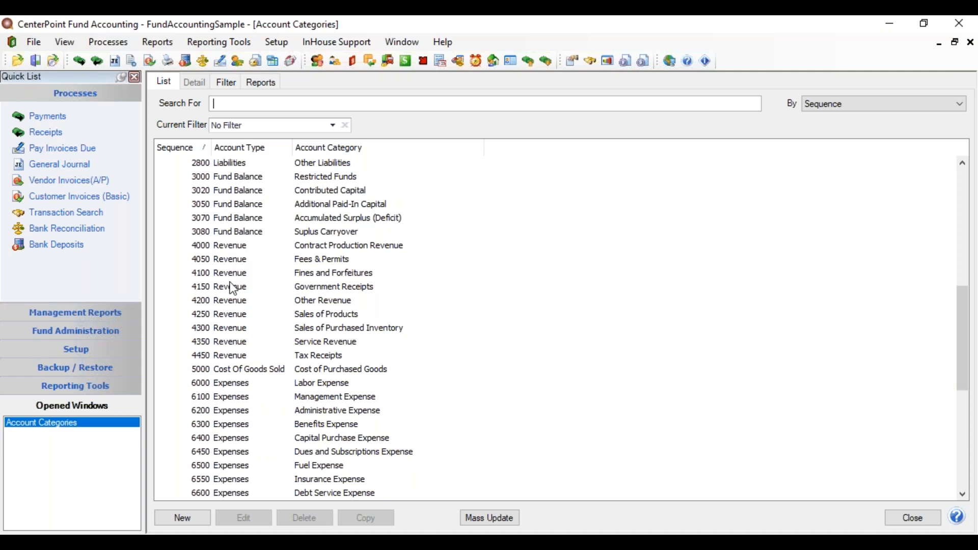
drag(956, 326, 943, 188)
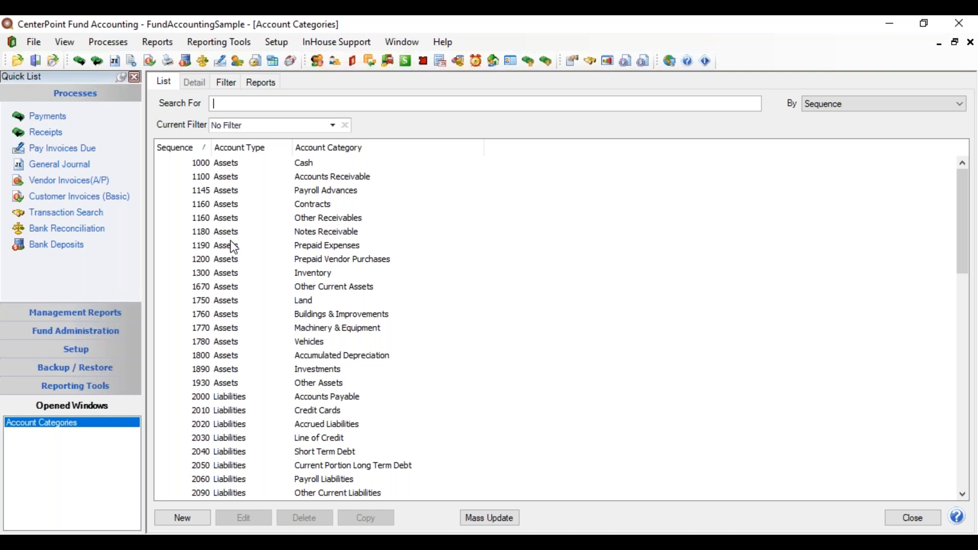
click(184, 521)
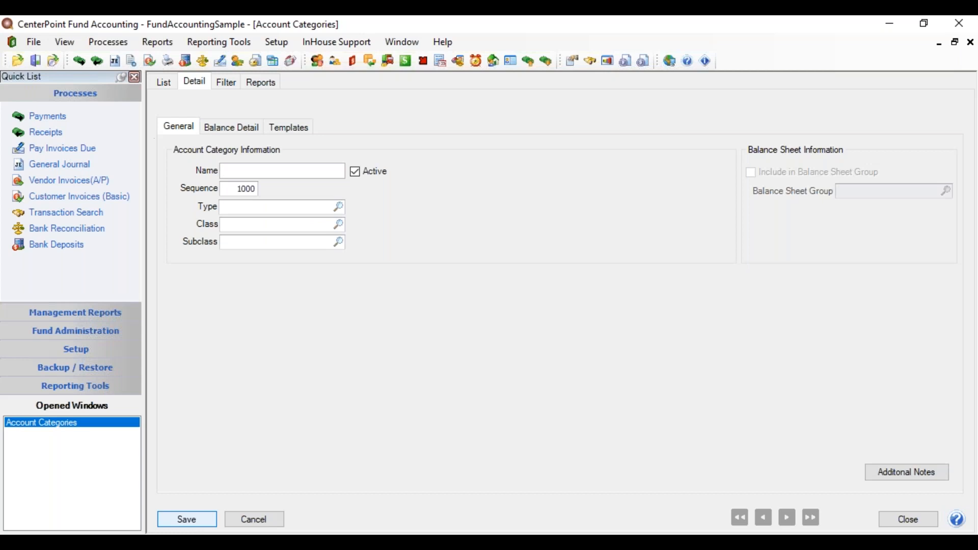
click(239, 519)
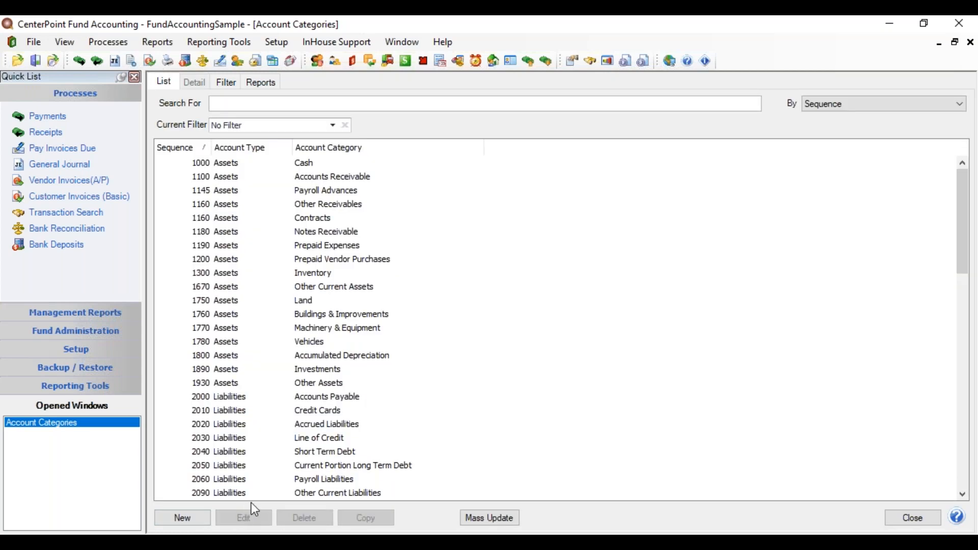
- Copy the Labor Expense account category, naming the copy Payroll Tax Expense with sequence 6050
drag(962, 246, 964, 387)
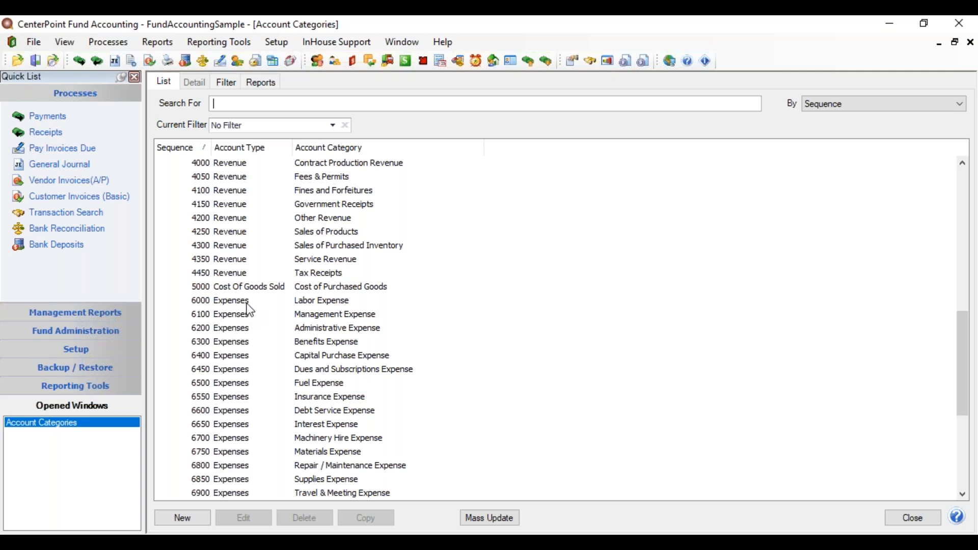
click(311, 303)
click(381, 518)
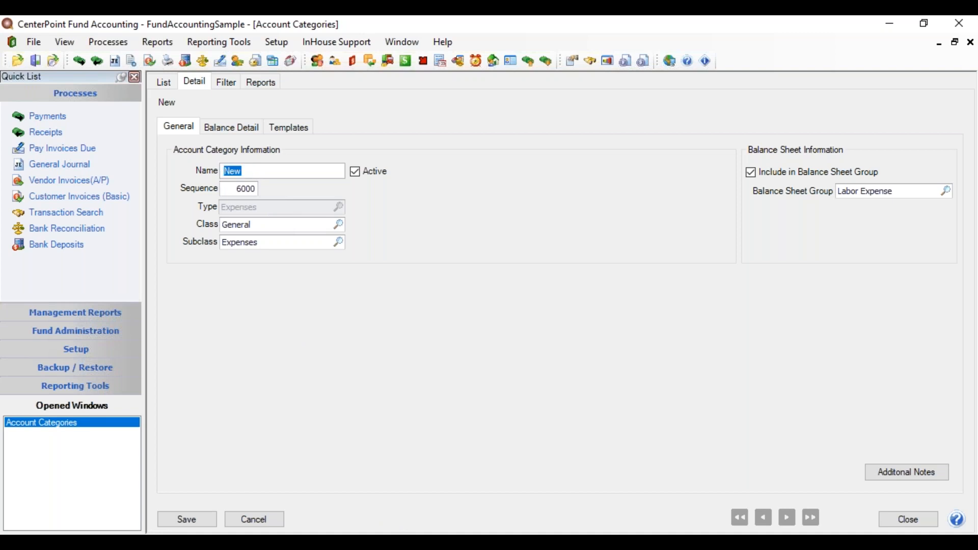
text(Payroll Tax Expense)
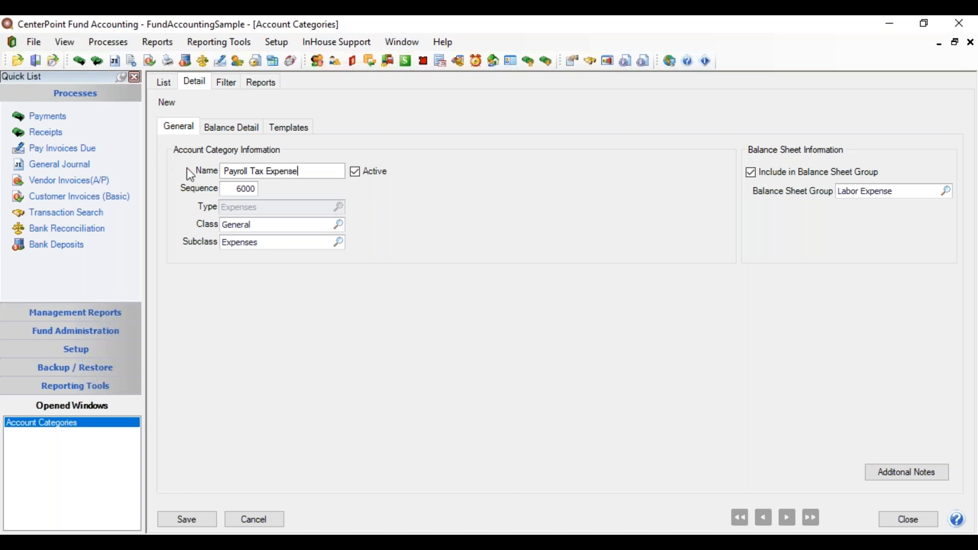
key(Tab)
text(6050)
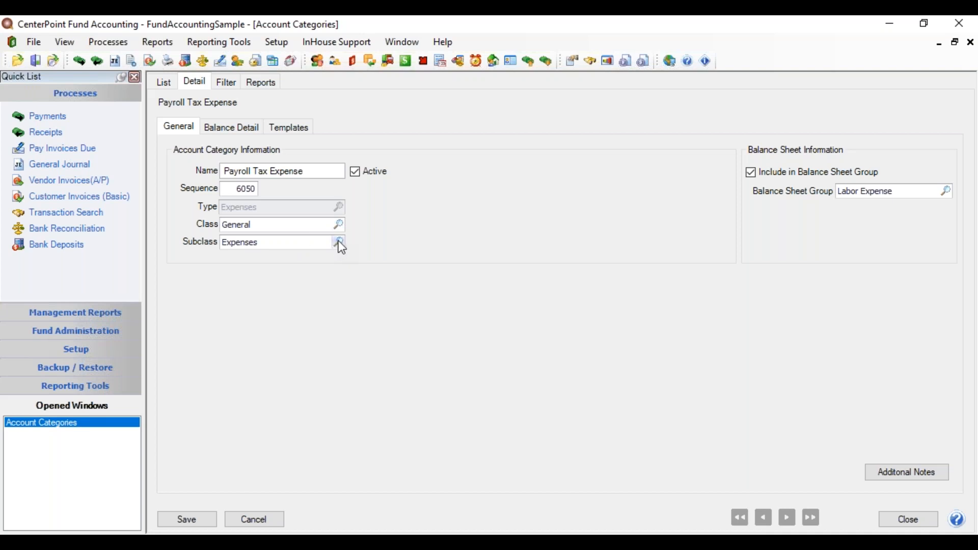
- Confirm class General and subclass Expenses for the Payroll Tax Expense category, and save it
click(340, 225)
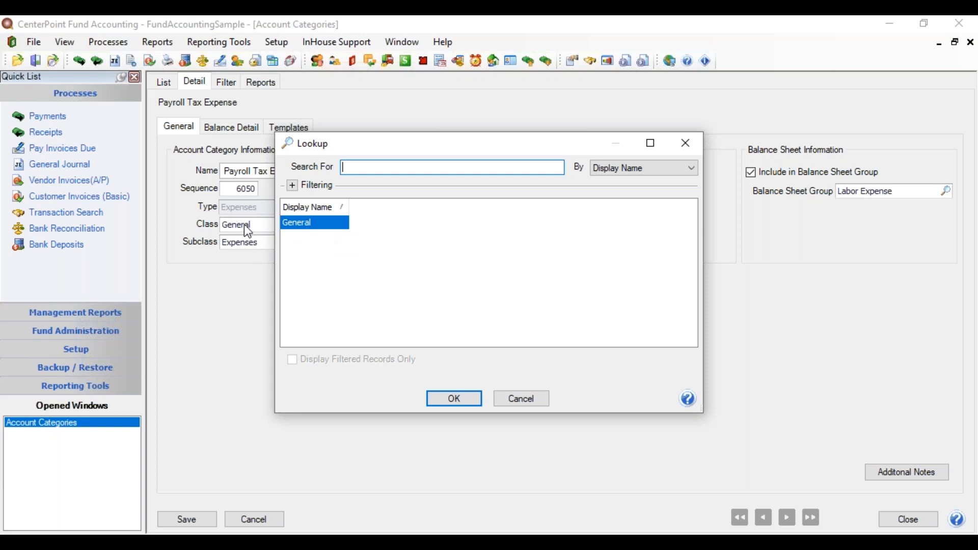
click(454, 401)
click(339, 243)
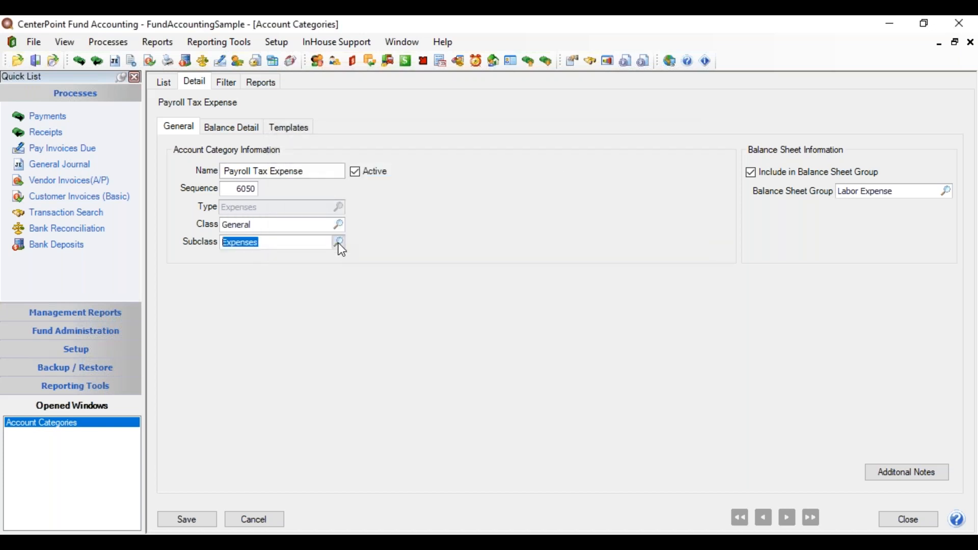
drag(320, 207, 373, 205)
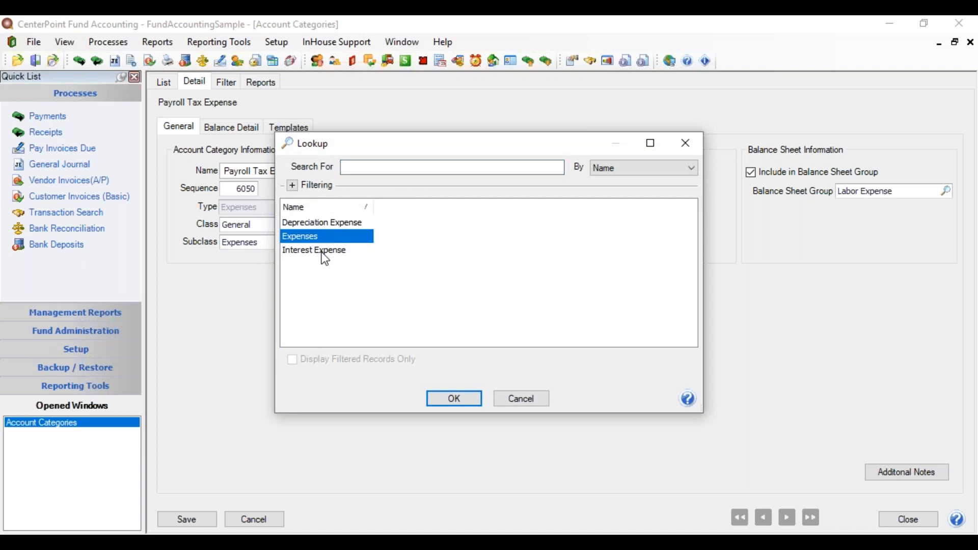
click(443, 404)
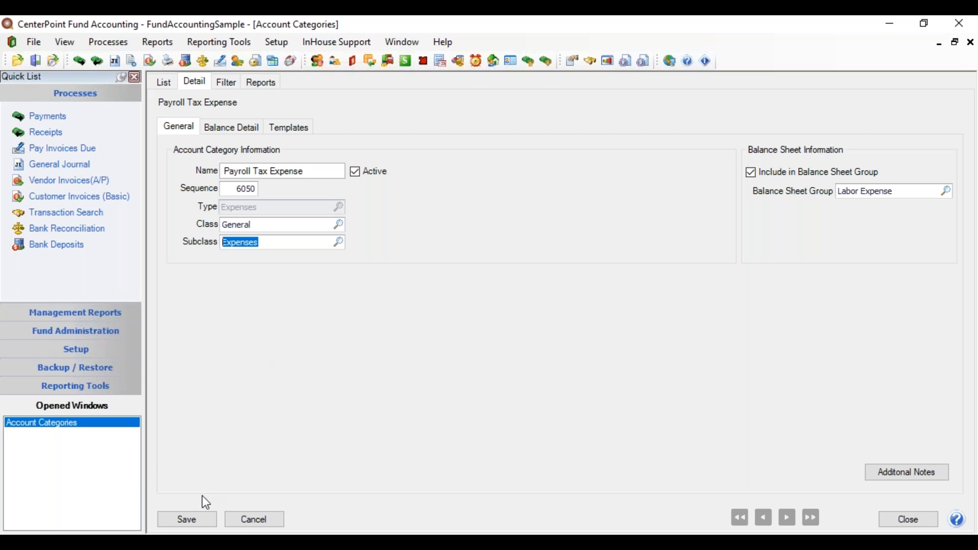
click(200, 524)
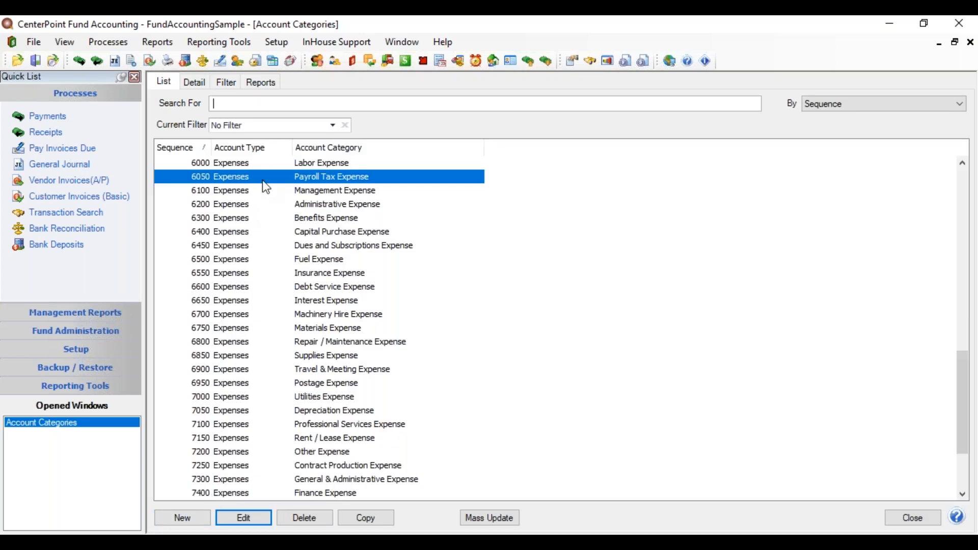
- Examine the asset and liability categories in the list, including Cash, Accounts Payable, Long Term Debt and Machinery & Equipment
drag(956, 414, 944, 216)
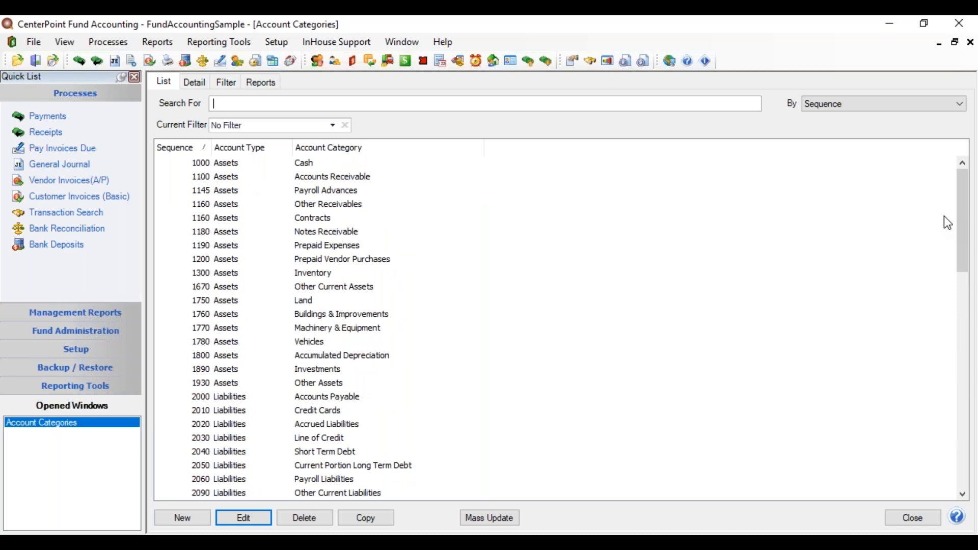
click(276, 163)
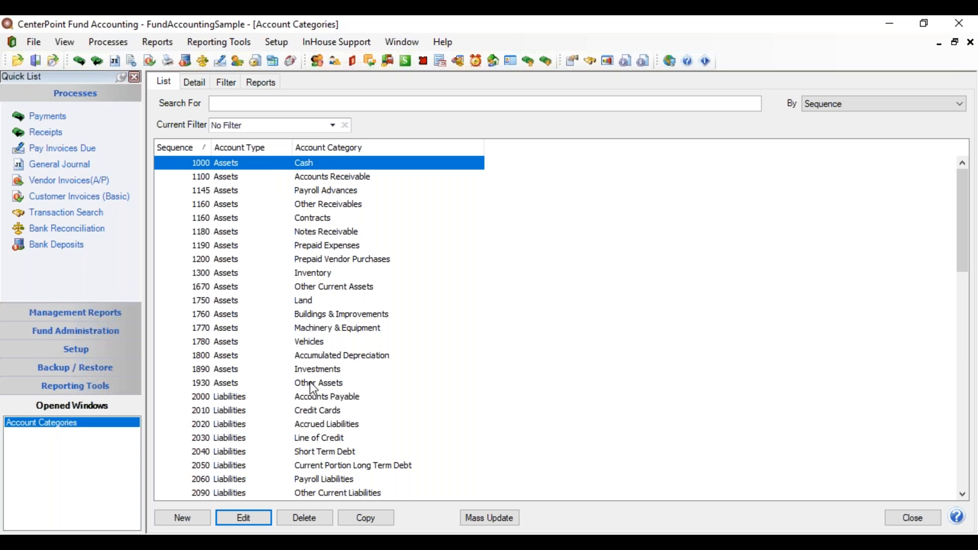
drag(958, 244, 947, 285)
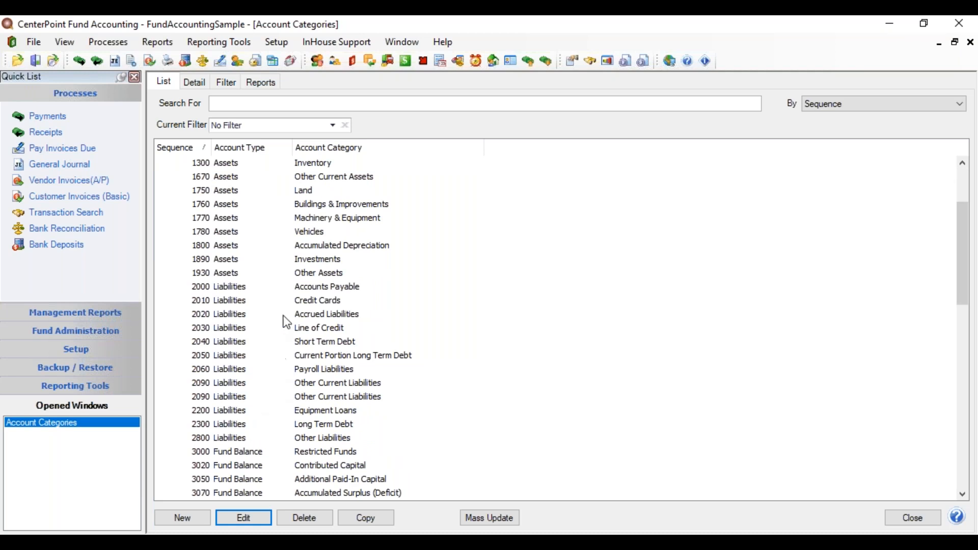
click(282, 293)
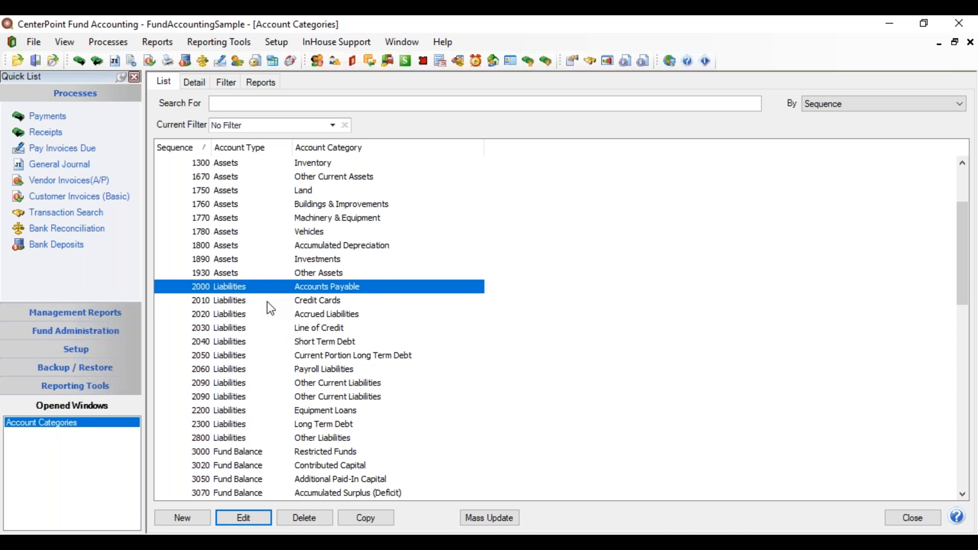
drag(961, 273, 962, 264)
drag(968, 265, 966, 245)
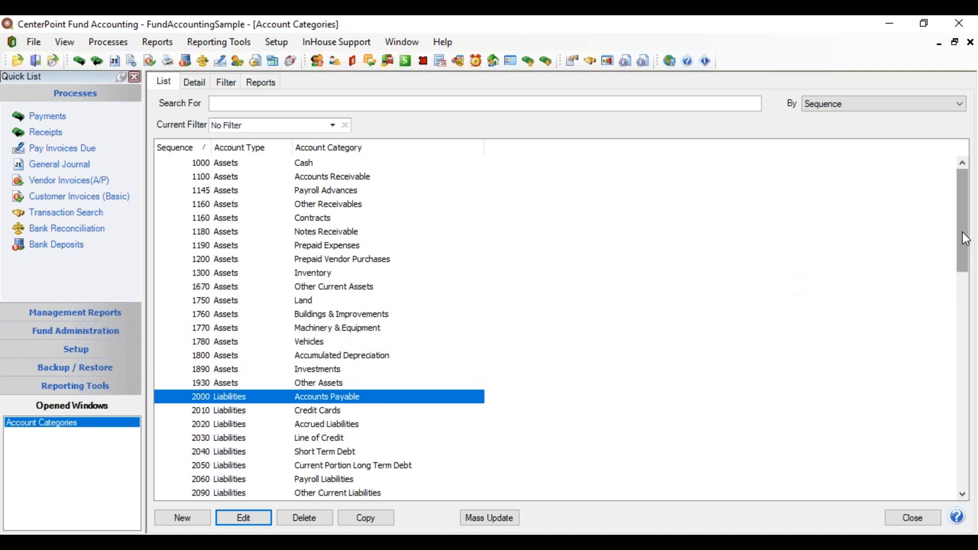
drag(962, 229, 892, 305)
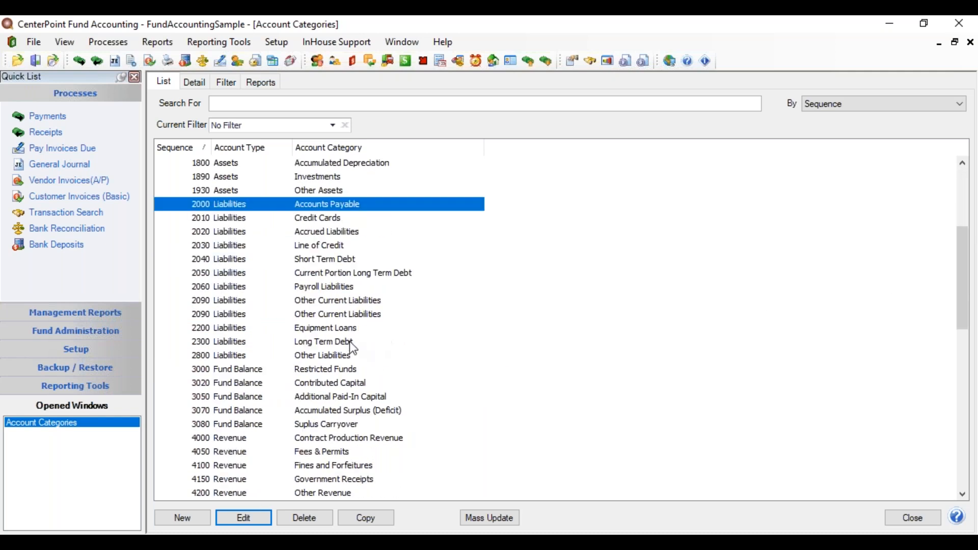
click(329, 343)
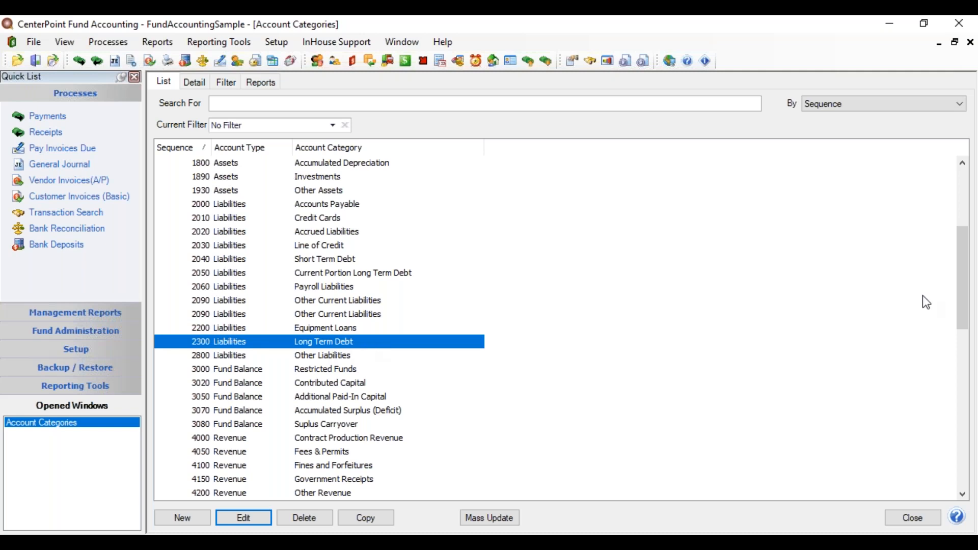
drag(962, 277, 956, 253)
click(274, 215)
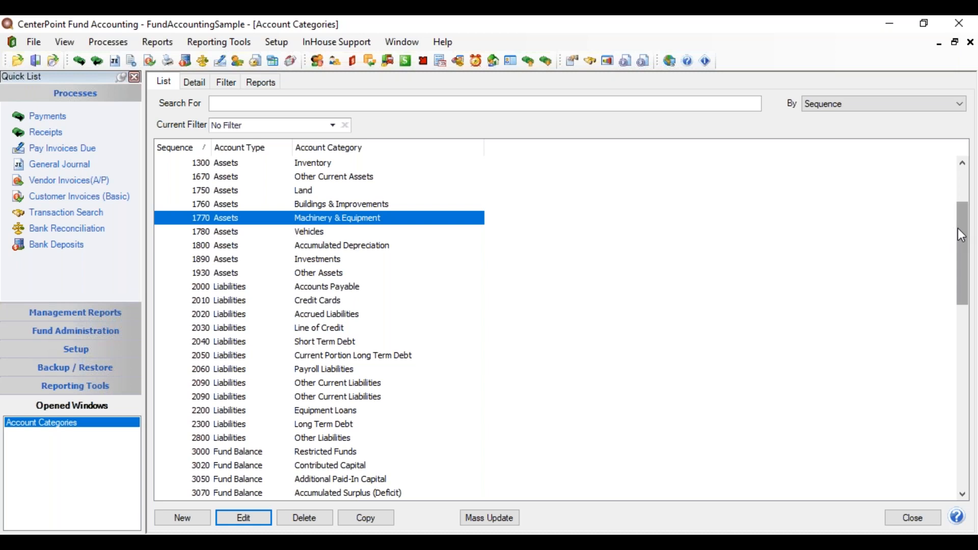
- Open the Inventory category and add Inventory Location to the details its account balances are maintained by
drag(961, 228, 959, 224)
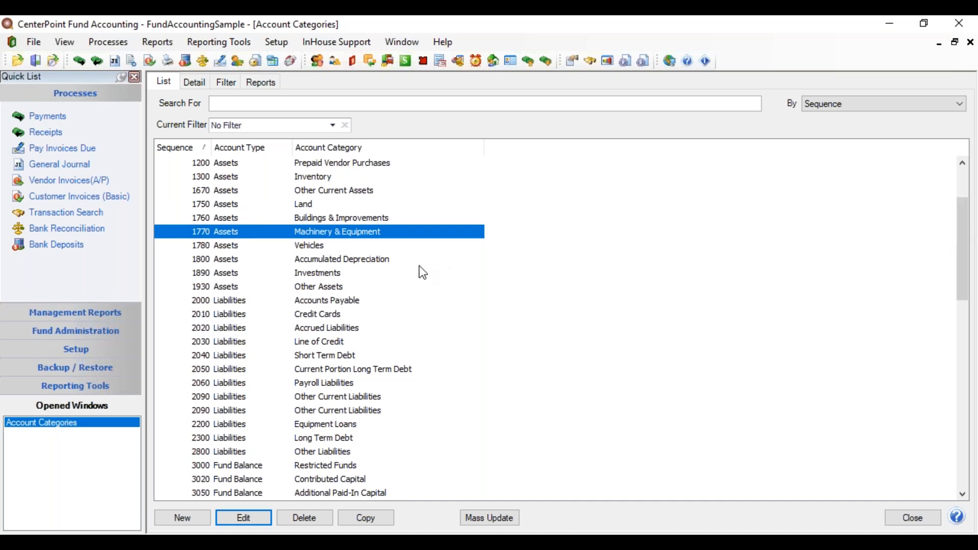
double_click(323, 175)
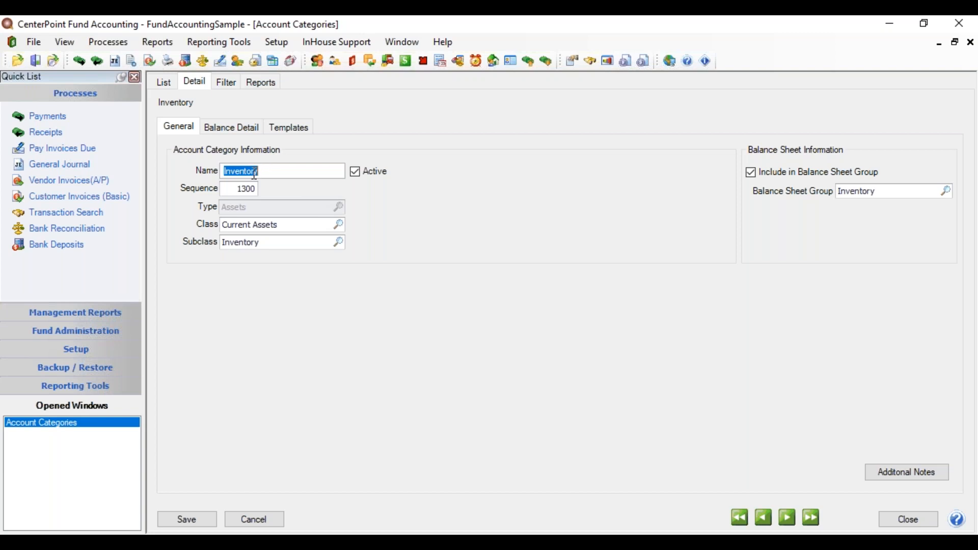
click(224, 125)
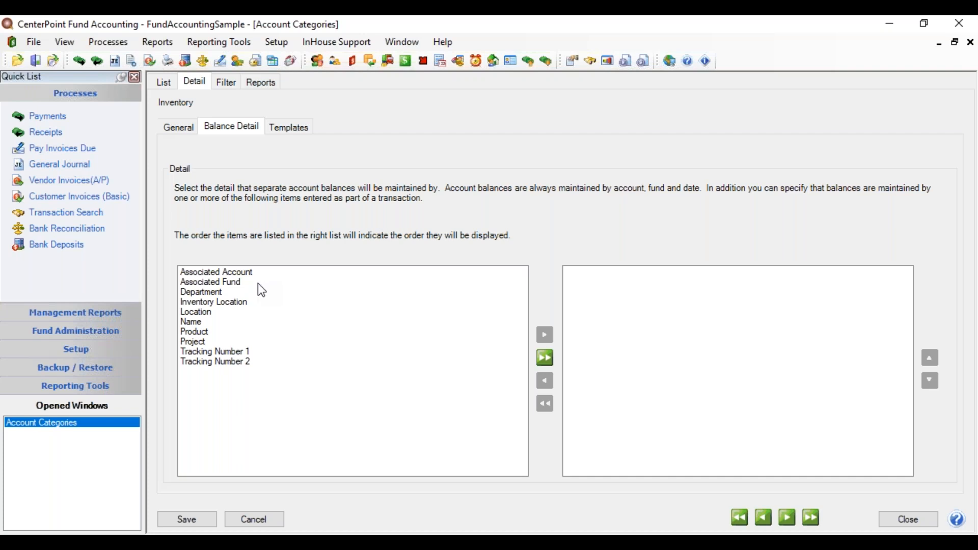
click(220, 304)
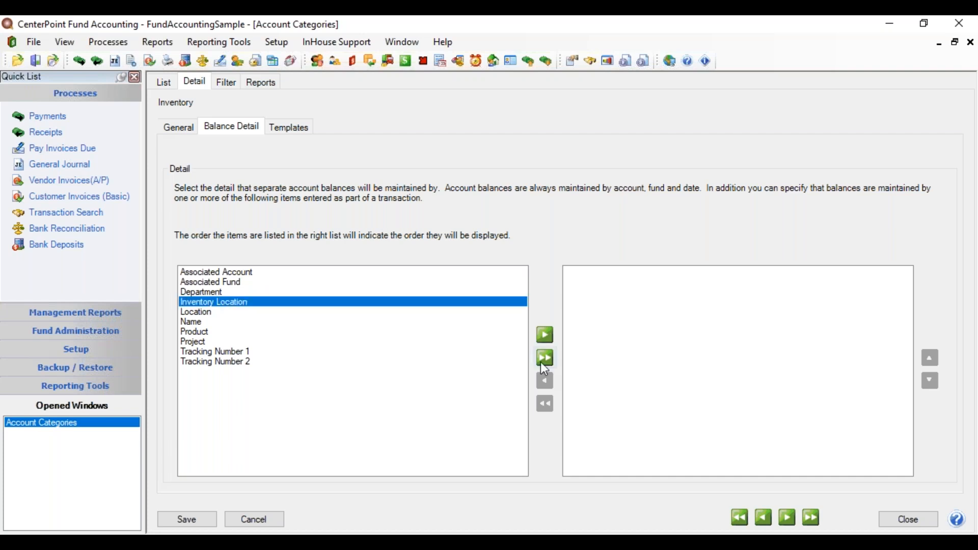
click(544, 336)
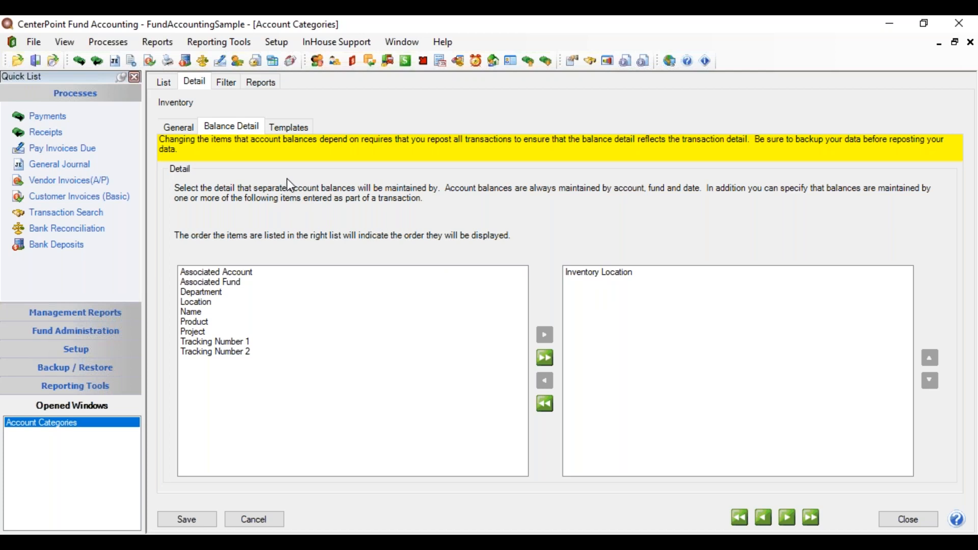
- Check the templates available for the Inventory category's Receipts and New Receivables, keep DT - Sell Resale Inventory, and save the category
click(297, 131)
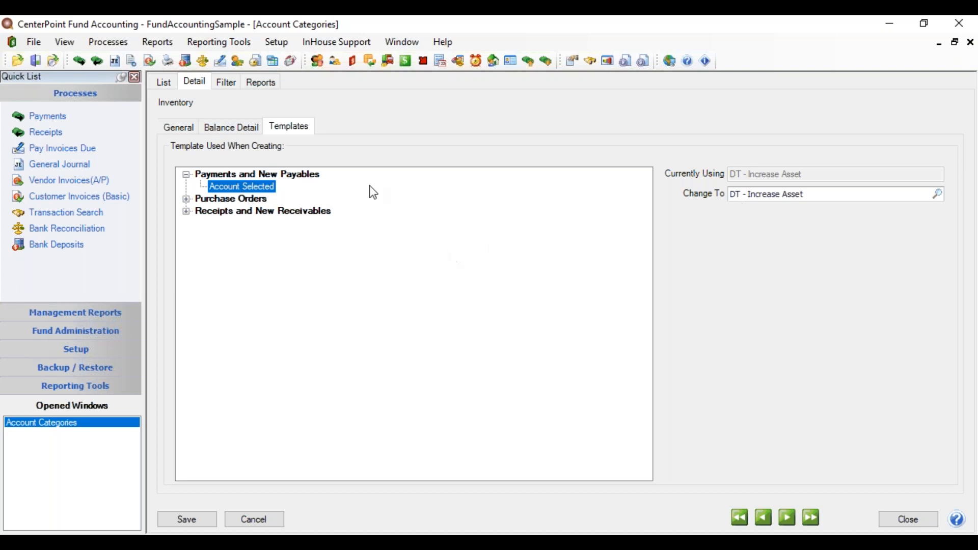
click(186, 212)
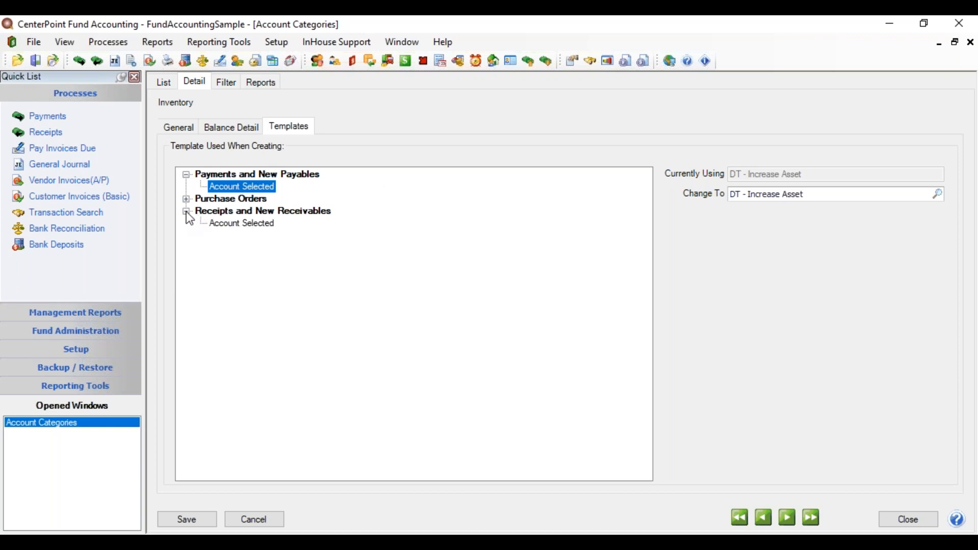
click(249, 224)
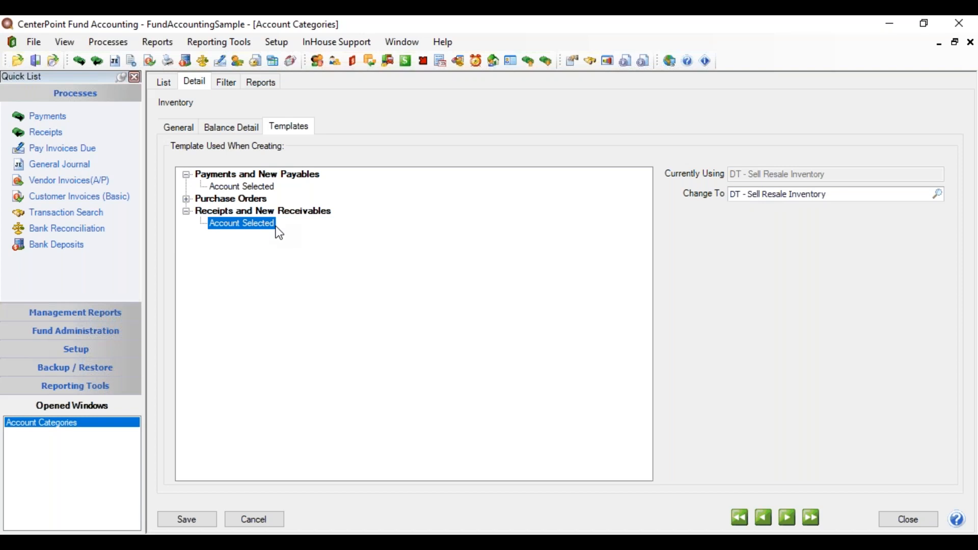
click(939, 195)
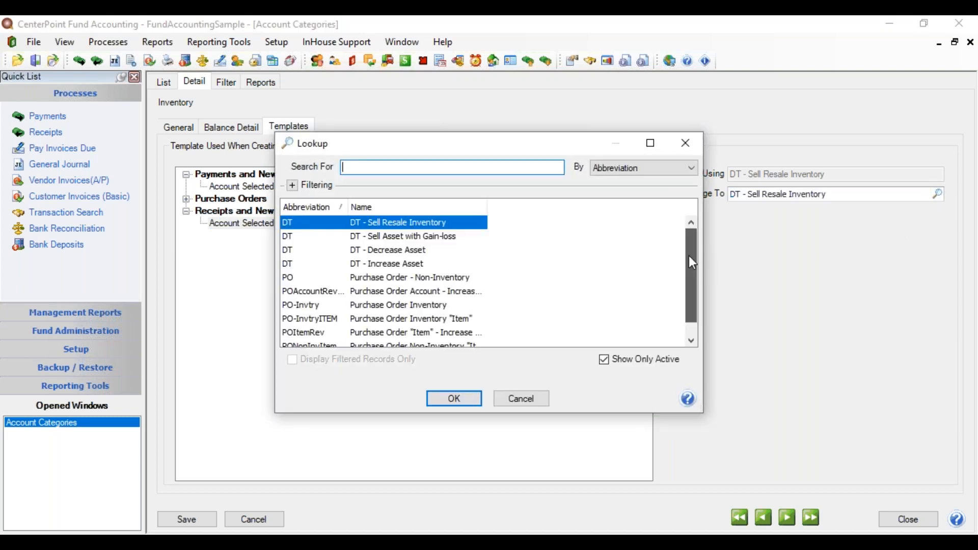
mouse_move(685, 240)
mouse_down()
mouse_move(693, 307)
mouse_move(684, 252)
mouse_up()
click(525, 399)
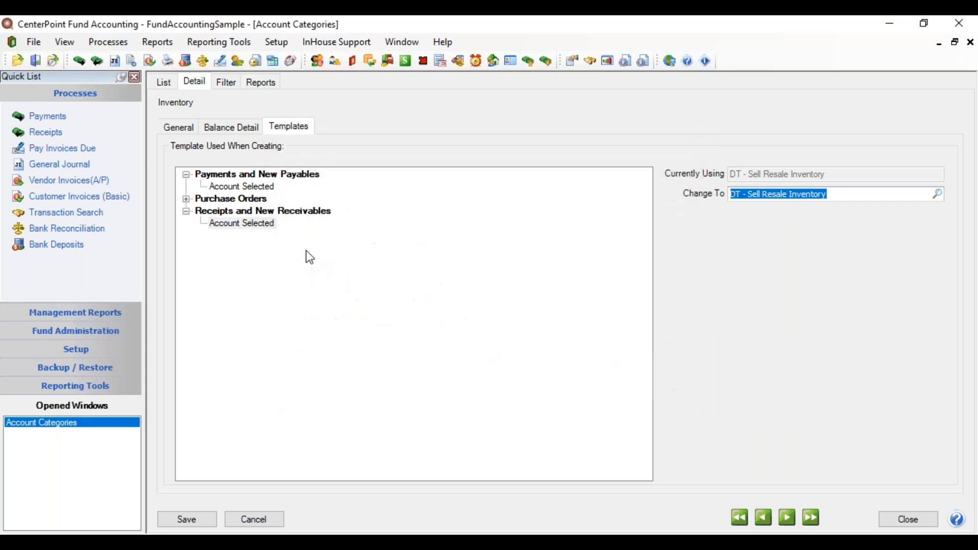
click(169, 127)
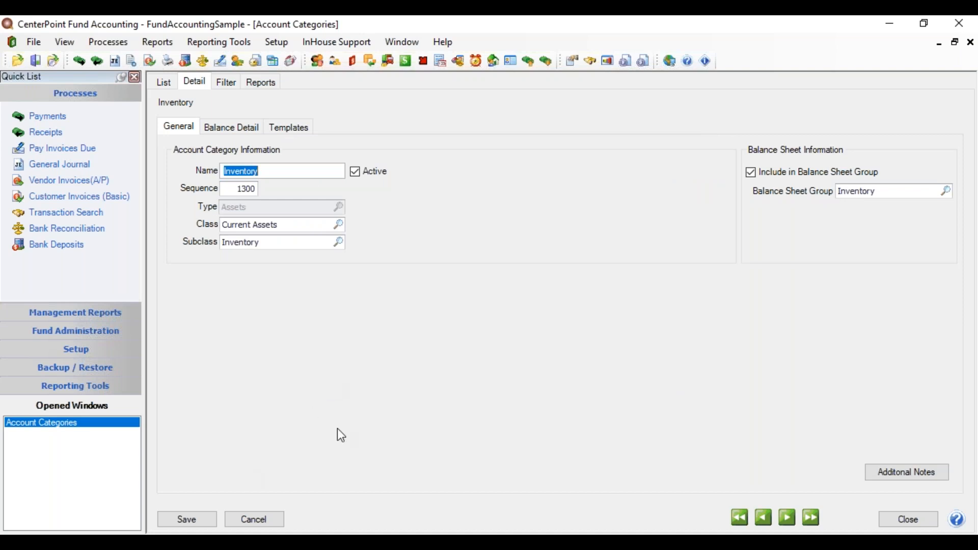
click(204, 521)
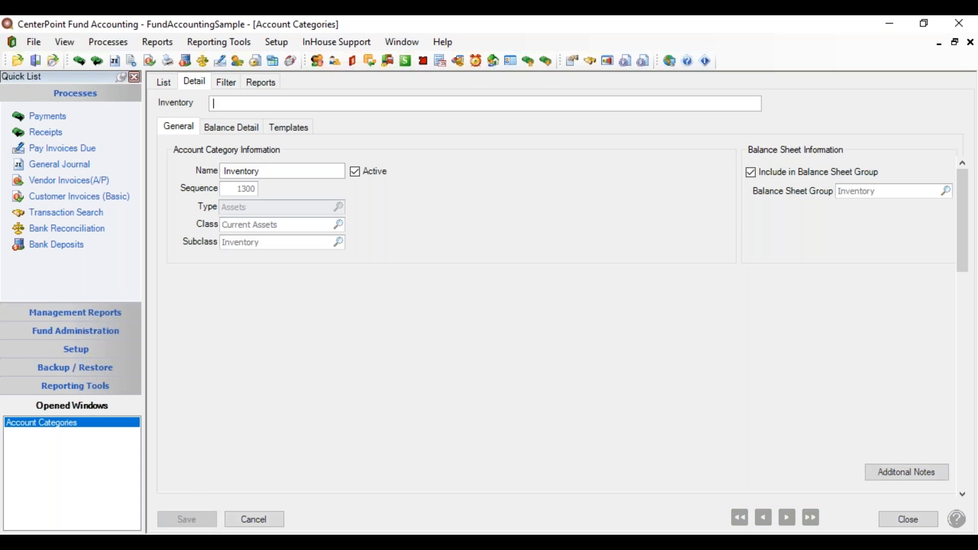